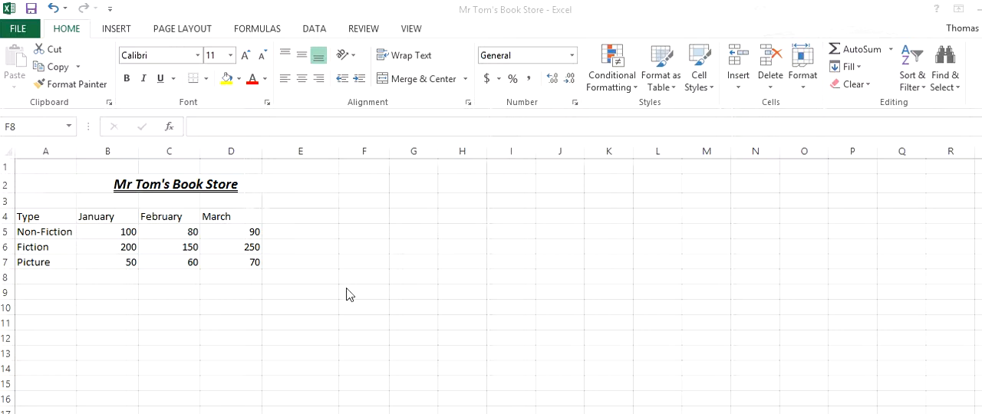
Turn the book sales data in A4:D7 into a table that has headers
{"action": "left_click_drag", "start_coordinate": [35, 217], "coordinate": [245, 263]}
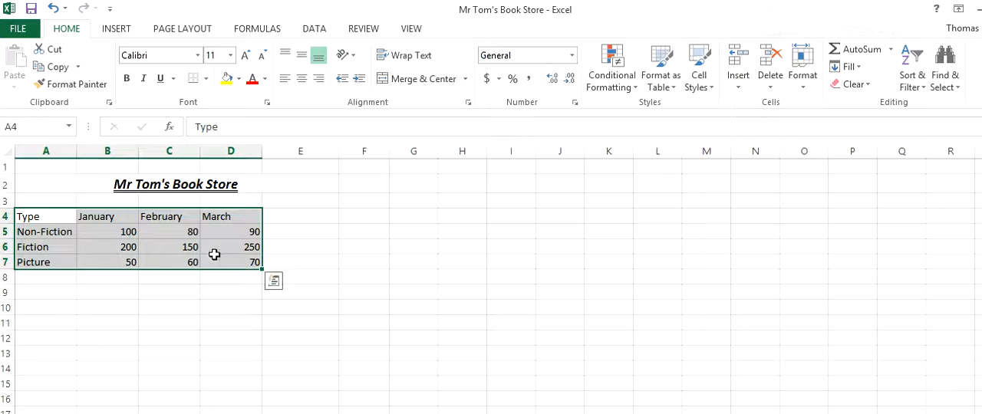
{"action": "left_click", "coordinate": [116, 30]}
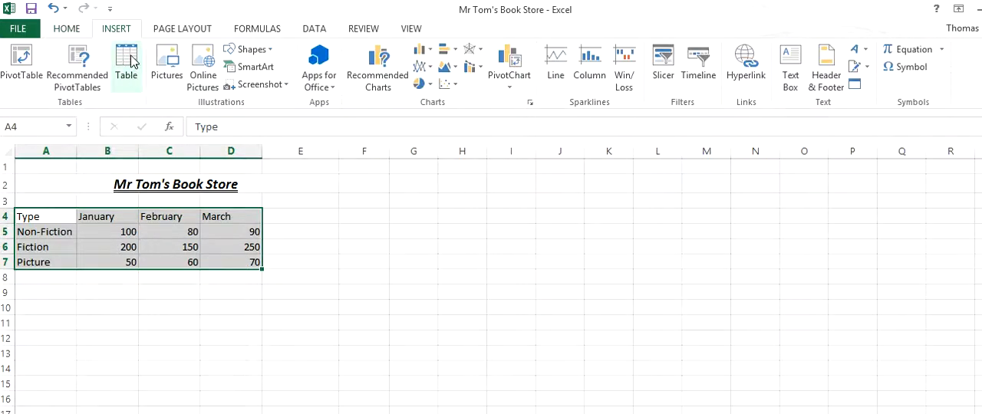
{"action": "left_click", "coordinate": [127, 59]}
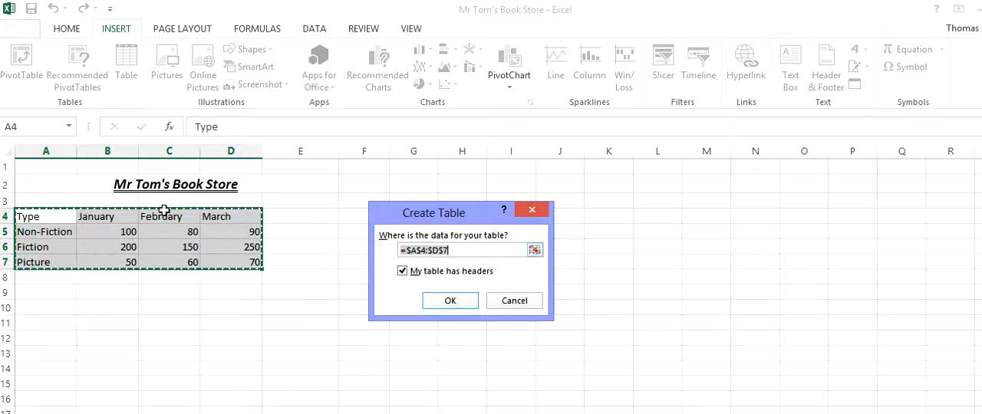
{"action": "left_click", "coordinate": [402, 270]}
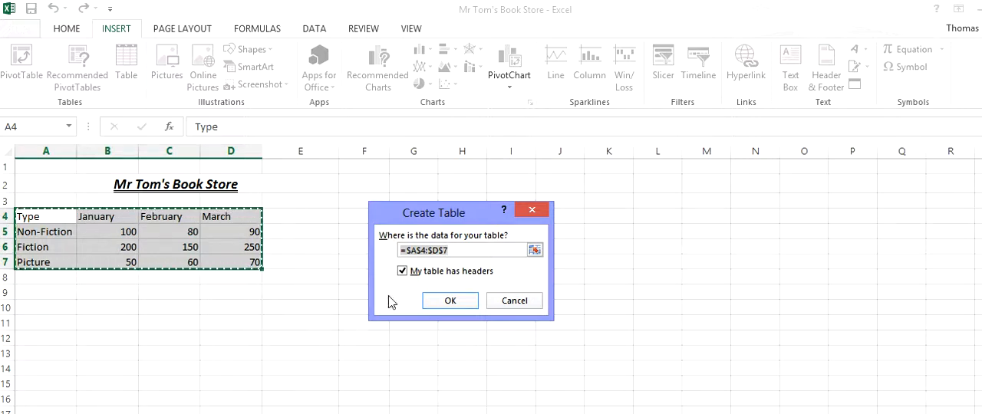
{"action": "left_click", "coordinate": [456, 302]}
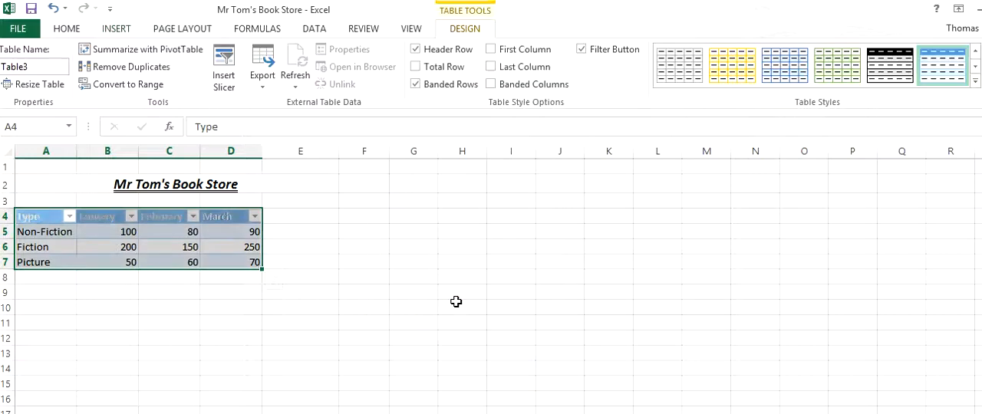
{"action": "left_click", "coordinate": [337, 290]}
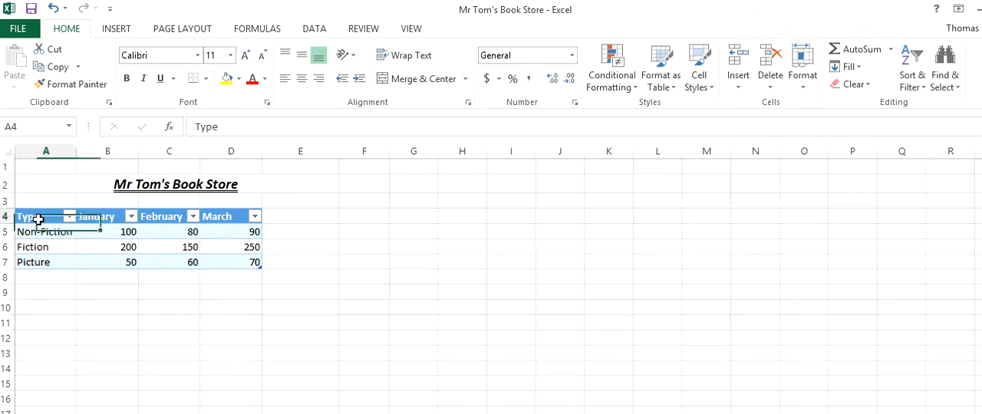
Restyle the table with the darker blue banded design in the second row of the Medium styles
{"action": "left_click", "coordinate": [37, 220]}
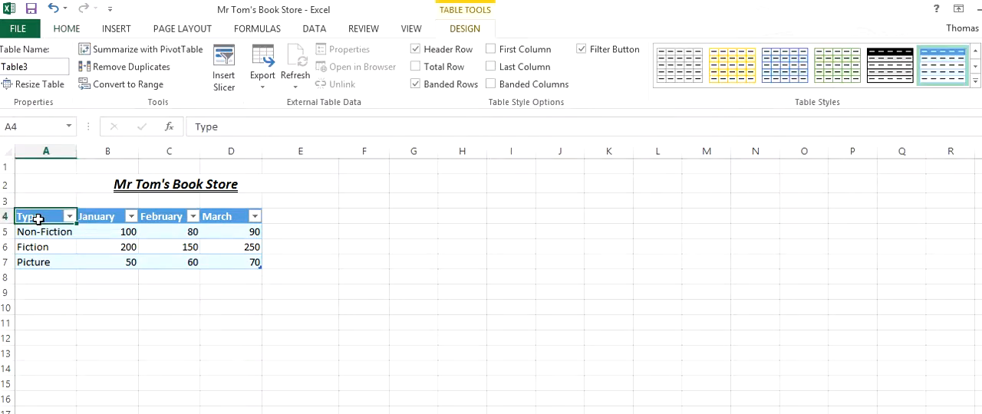
{"action": "left_click", "coordinate": [108, 247]}
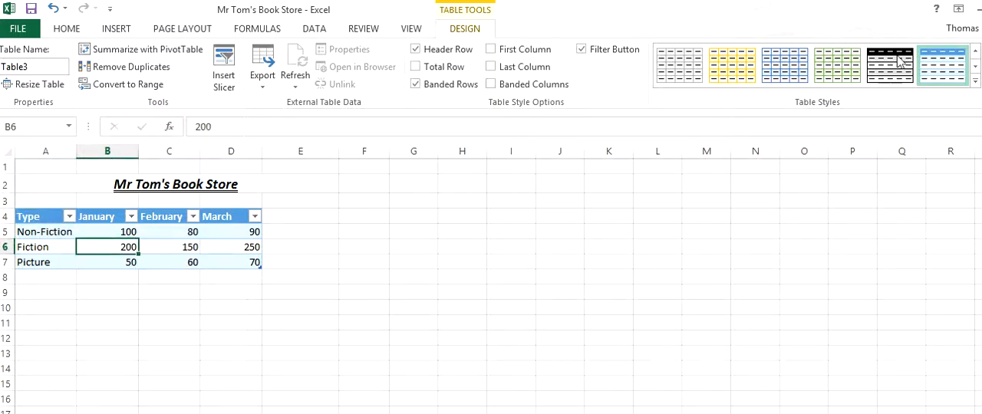
{"action": "left_click", "coordinate": [975, 83]}
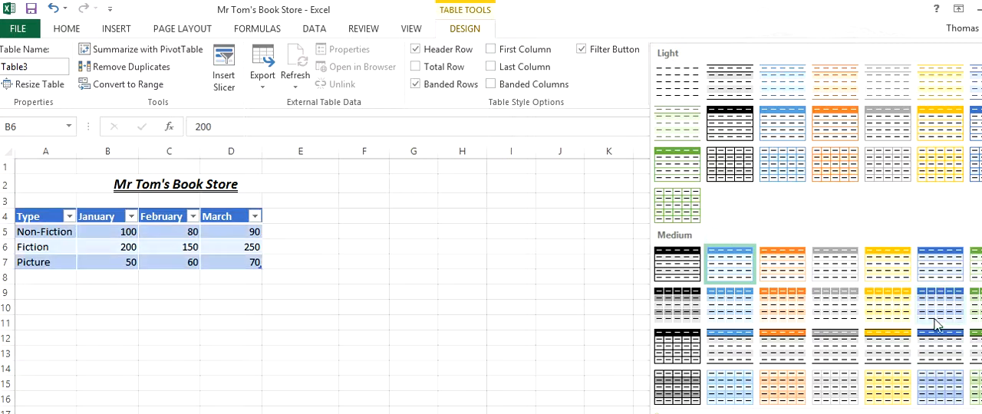
{"action": "left_click", "coordinate": [977, 132]}
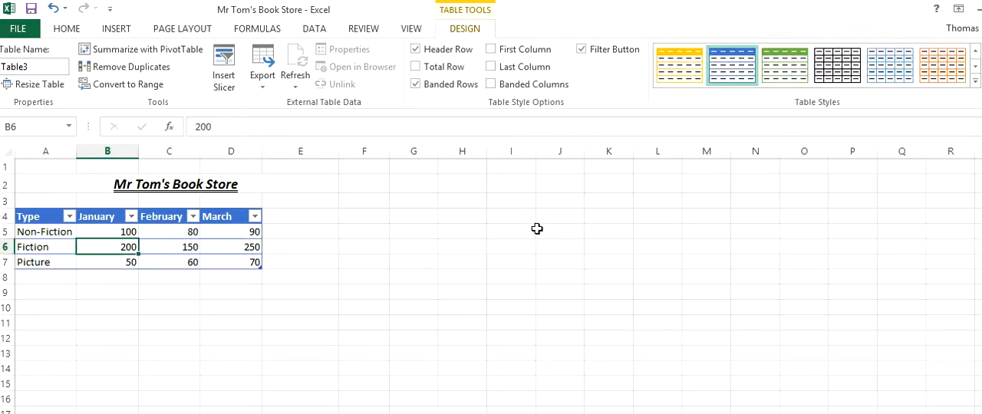
{"action": "left_click", "coordinate": [976, 81]}
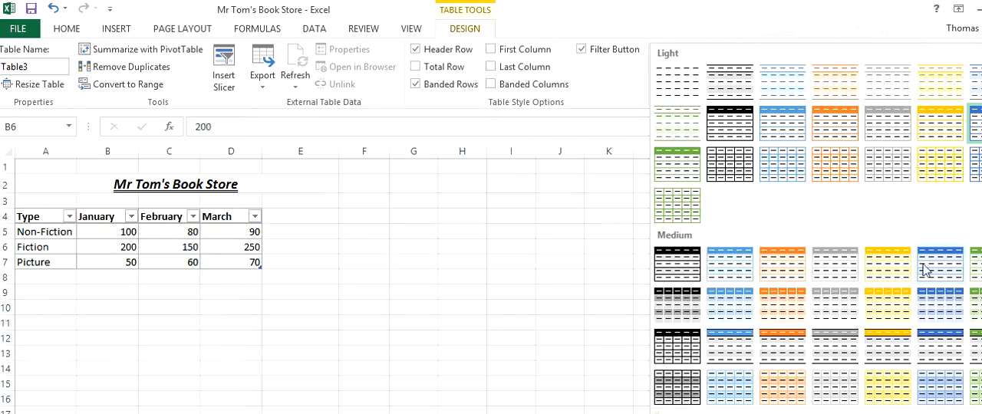
{"action": "left_click", "coordinate": [940, 318]}
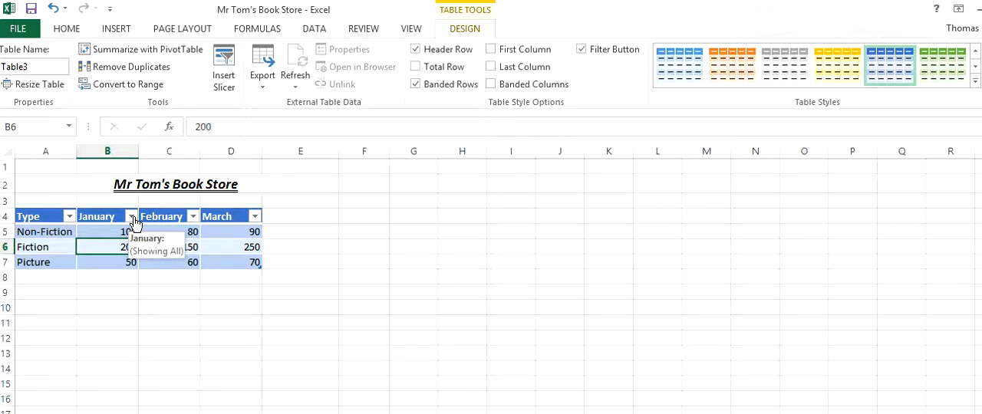
{"action": "left_click", "coordinate": [194, 218]}
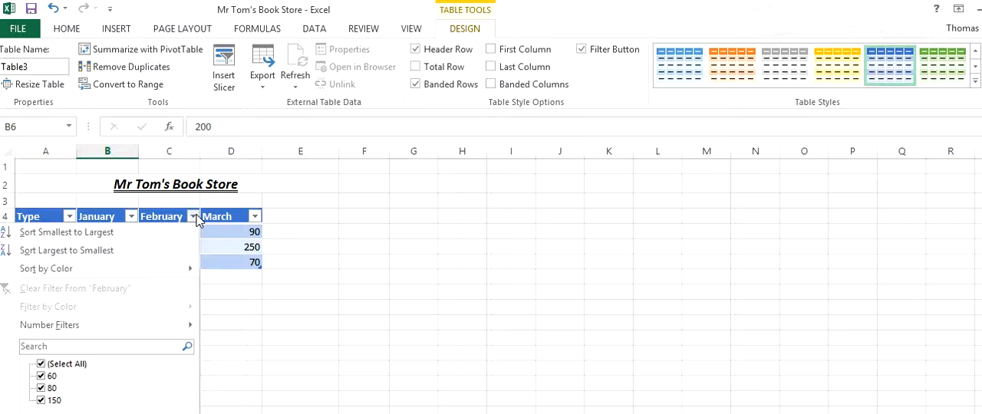
{"action": "left_click", "coordinate": [317, 233]}
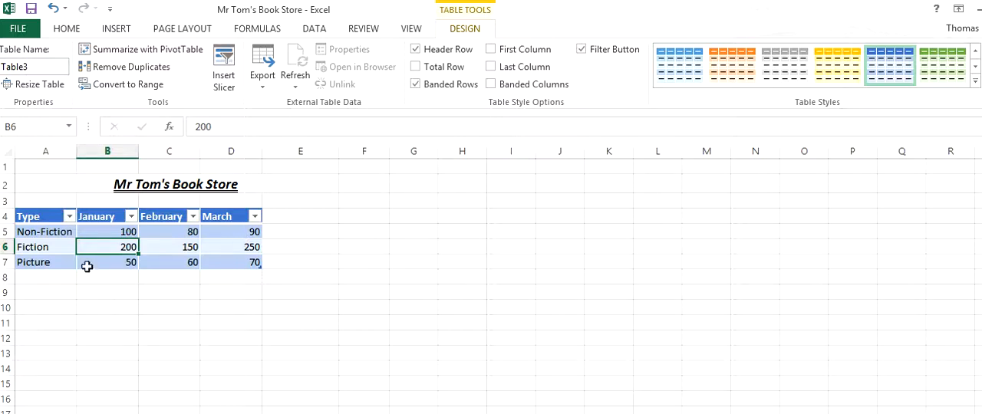
{"action": "left_click", "coordinate": [70, 217]}
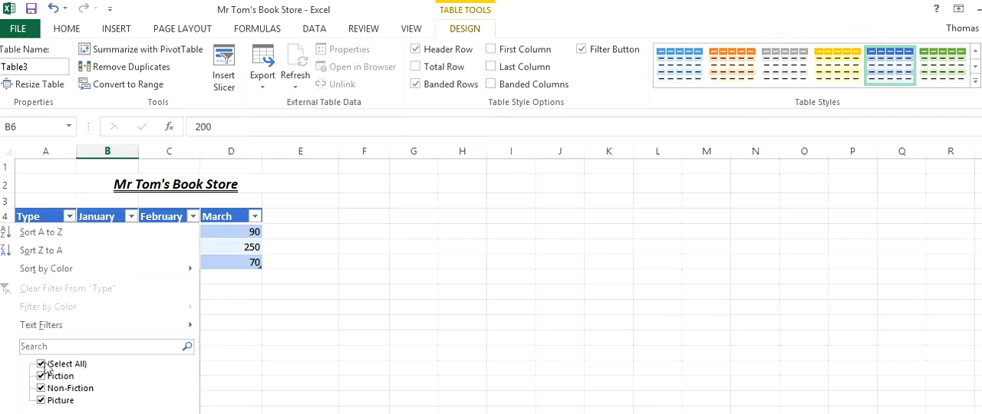
{"action": "left_click", "coordinate": [257, 309]}
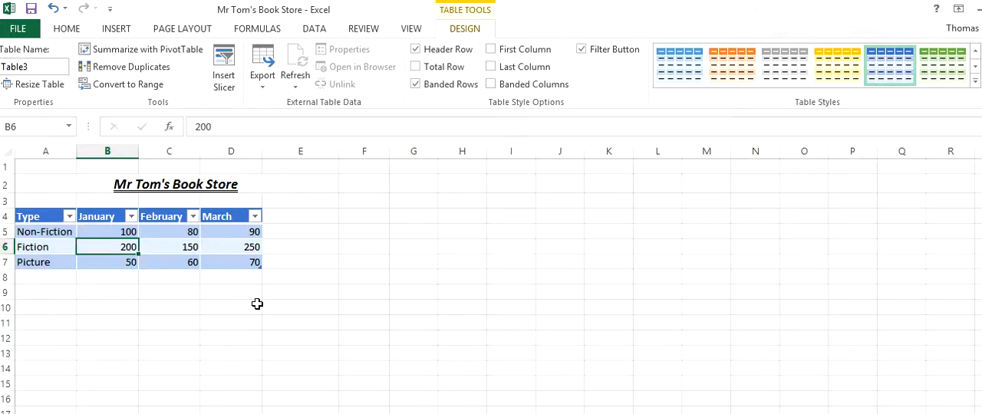
Filter the Type column to show only Fiction, and undo the filter
{"action": "left_click", "coordinate": [70, 218]}
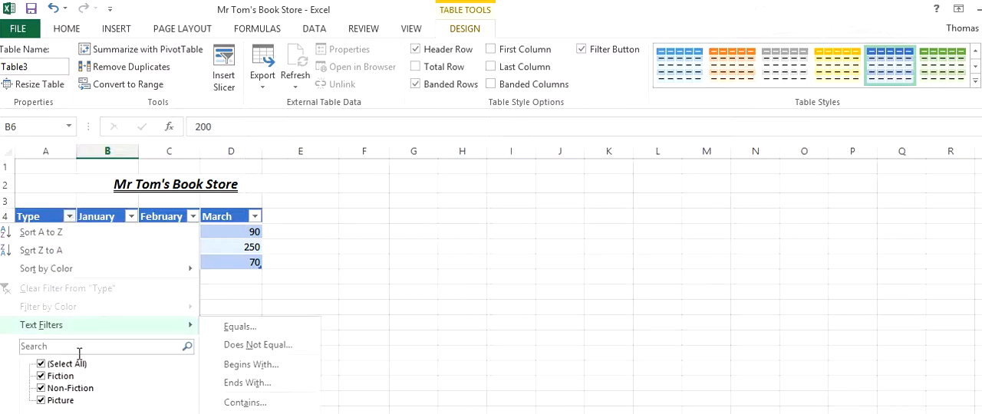
{"action": "left_click", "coordinate": [40, 364]}
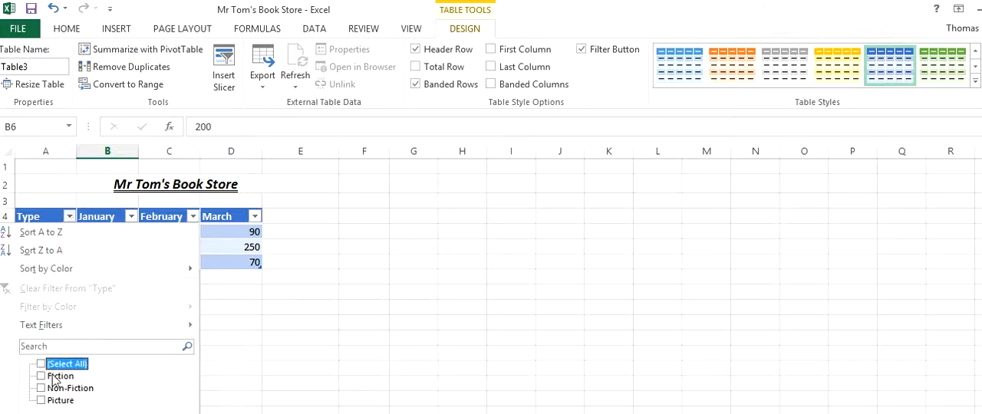
{"action": "left_click", "coordinate": [41, 376]}
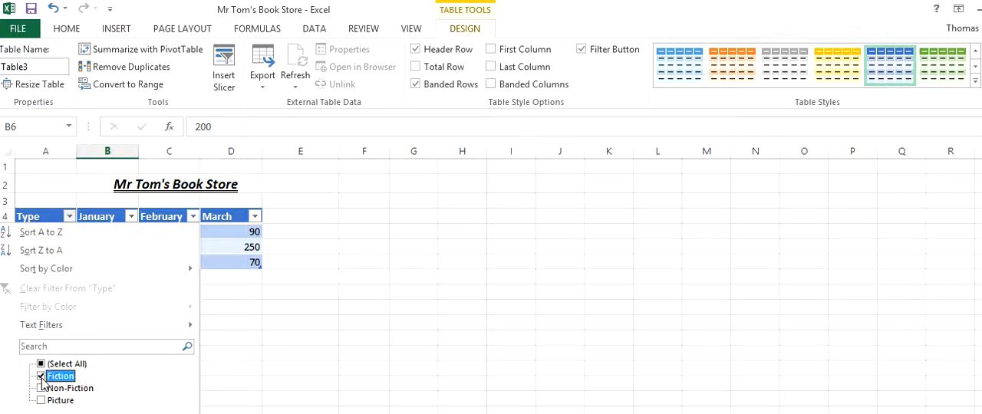
{"action": "key", "text": "Return"}
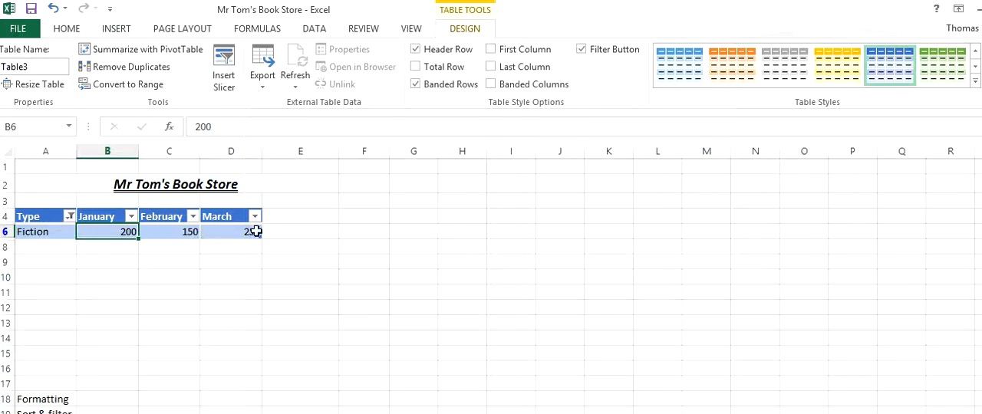
{"action": "key", "text": "ctrl+z"}
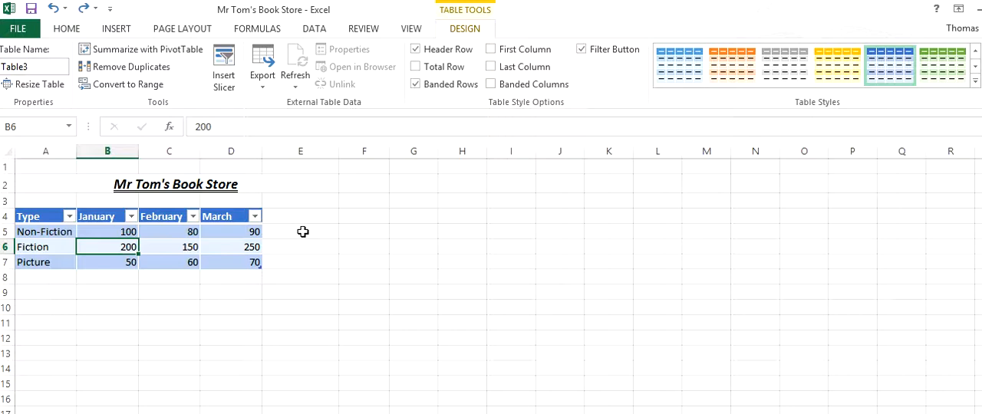
Sort the table by March from largest to smallest, and undo the sort
{"action": "left_click", "coordinate": [227, 245]}
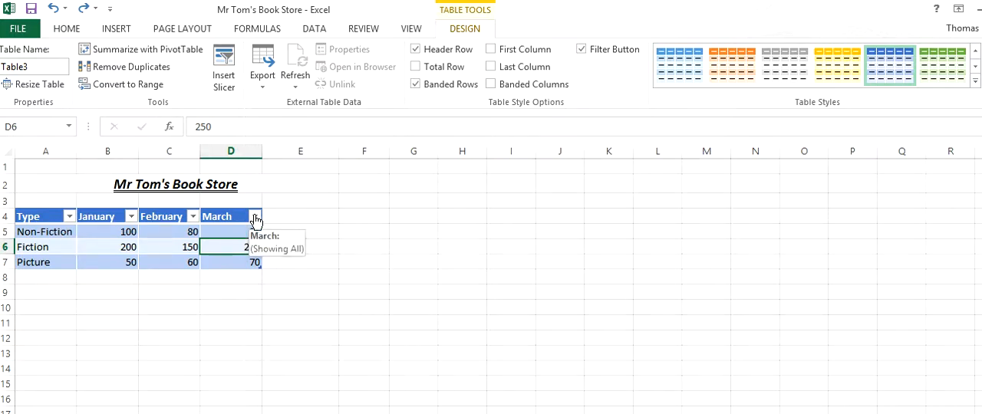
{"action": "left_click", "coordinate": [254, 217]}
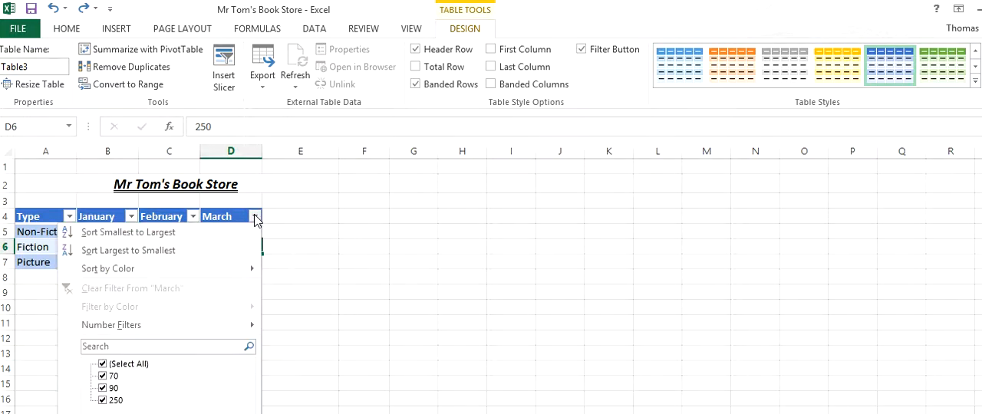
{"action": "left_click", "coordinate": [153, 253]}
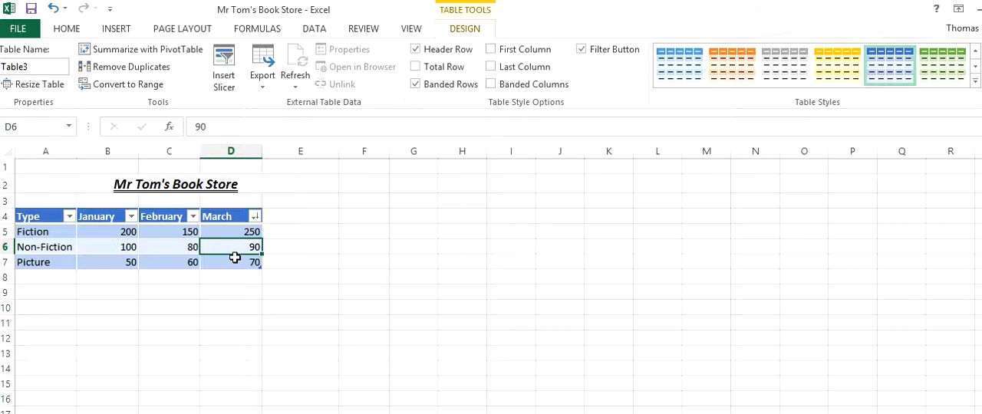
{"action": "key", "text": "ctrl+z"}
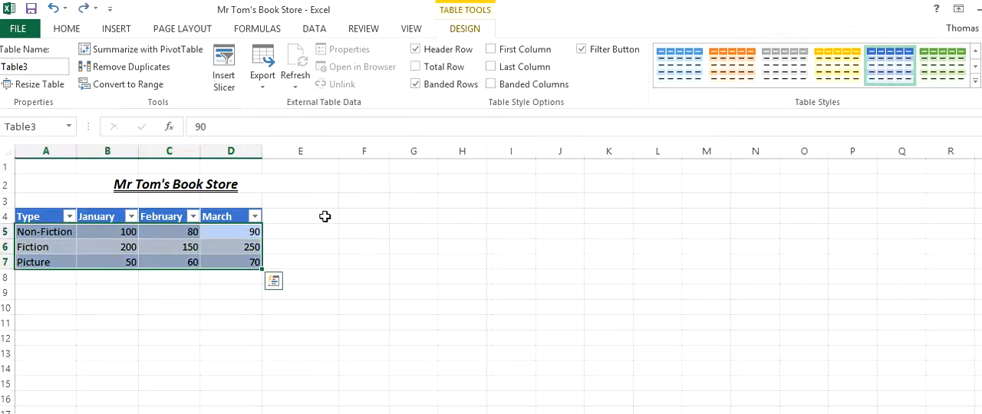
{"action": "left_click", "coordinate": [361, 233]}
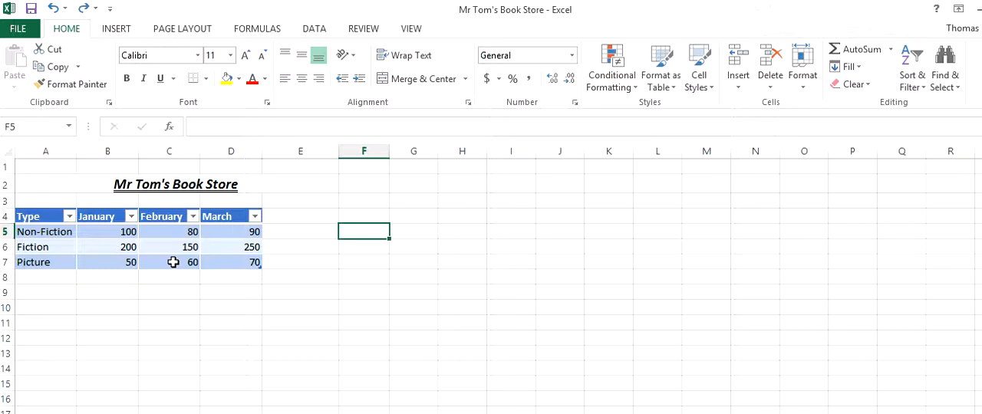
Add a Thriller row at the end of the table with January 100, February 120 and March 140, leaving no empty row below
{"action": "left_click", "coordinate": [173, 263]}
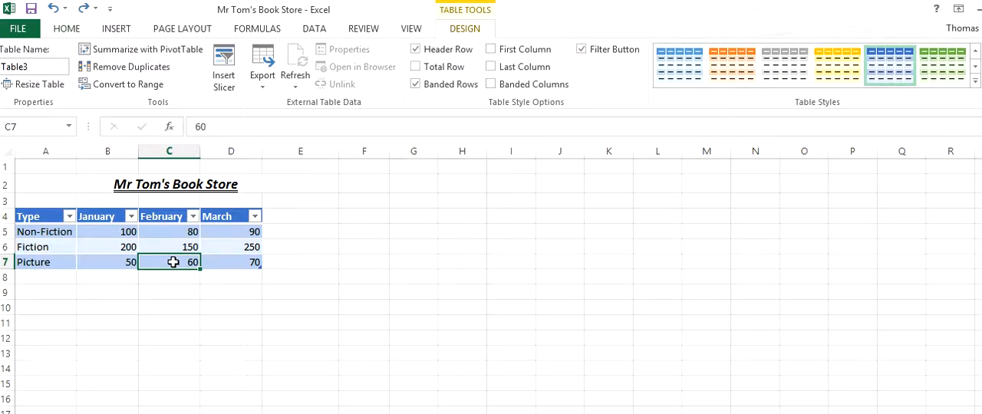
{"action": "key", "text": "Right"}
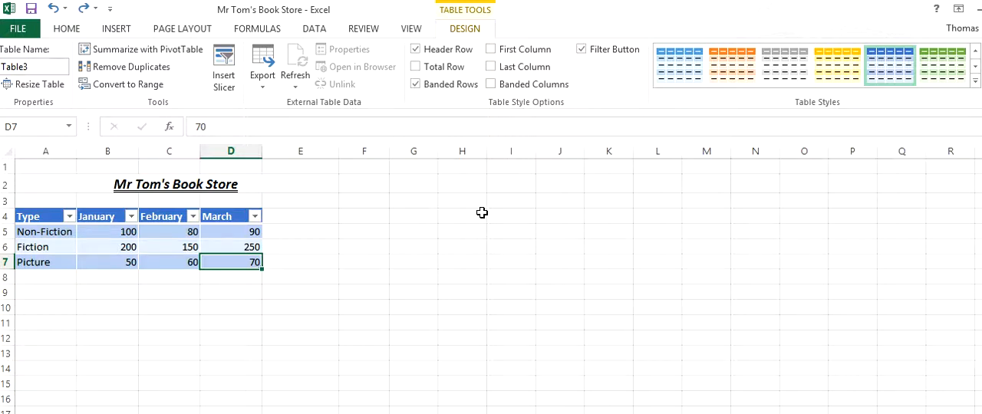
{"action": "key", "text": "Tab"}
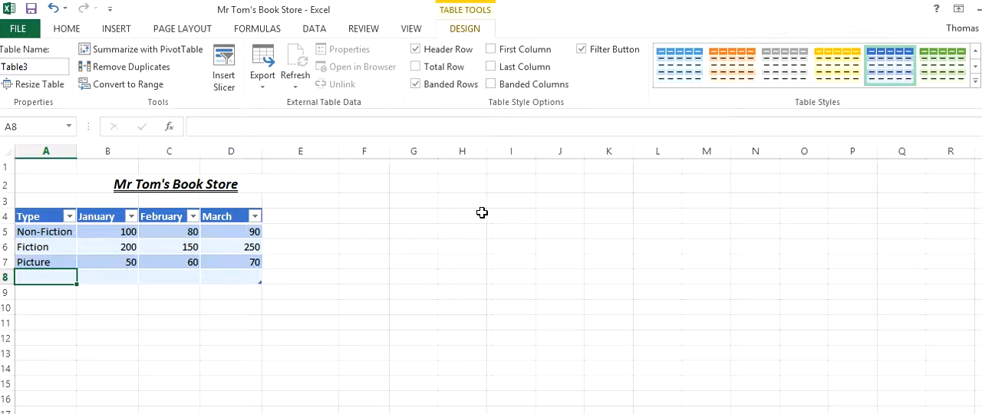
{"action": "type", "text": "Thriller"}
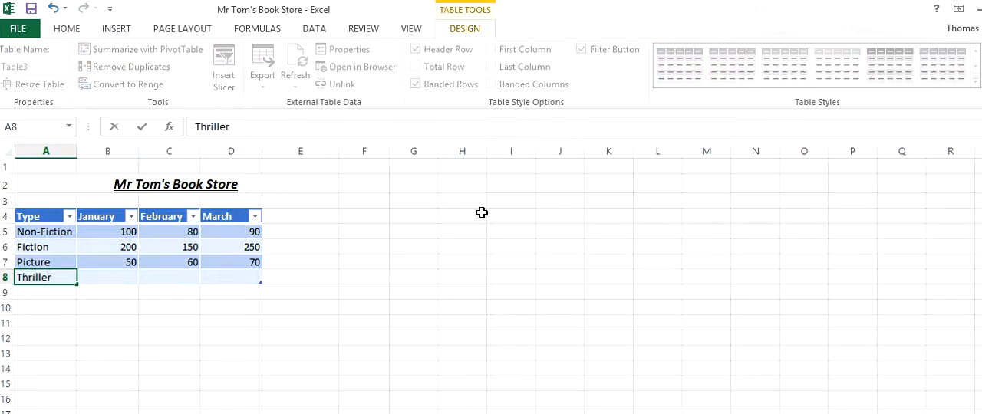
{"action": "key", "text": "Tab"}
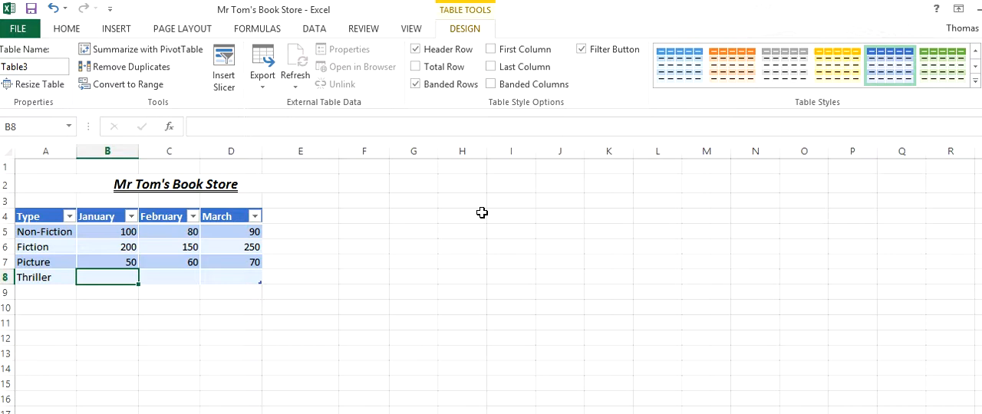
{"action": "type", "text": "100"}
{"action": "key", "text": "Tab"}
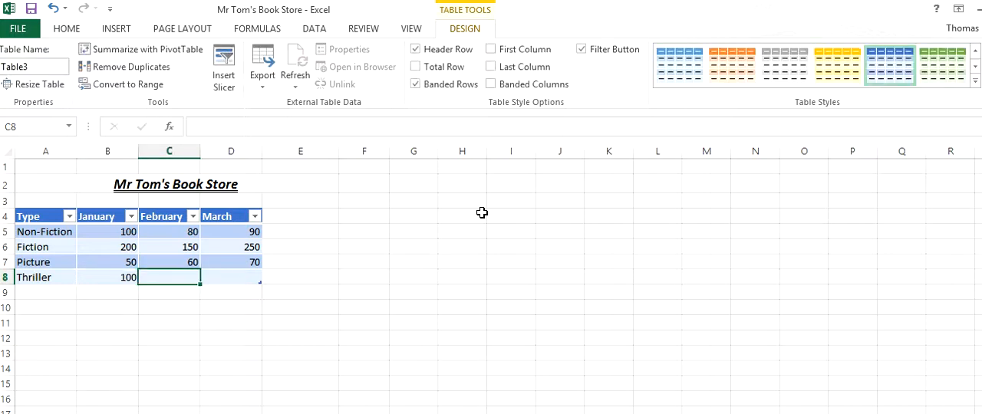
{"action": "type", "text": "120"}
{"action": "key", "text": "Tab"}
{"action": "type", "text": "140"}
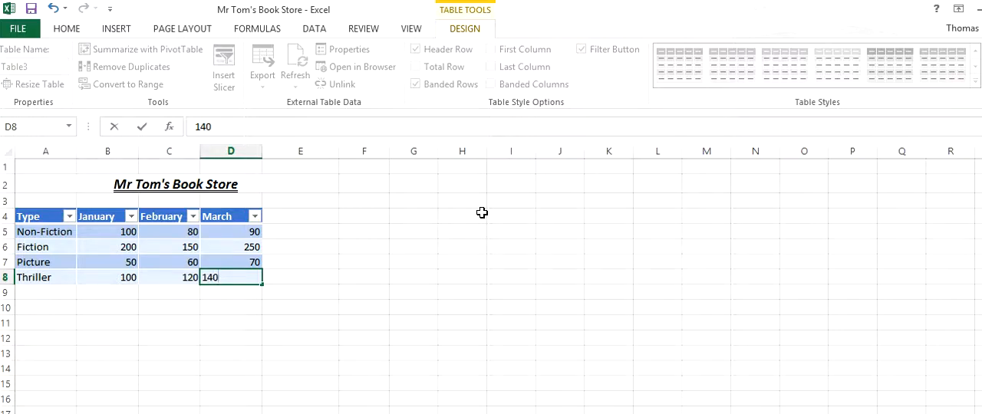
{"action": "key", "text": "Tab"}
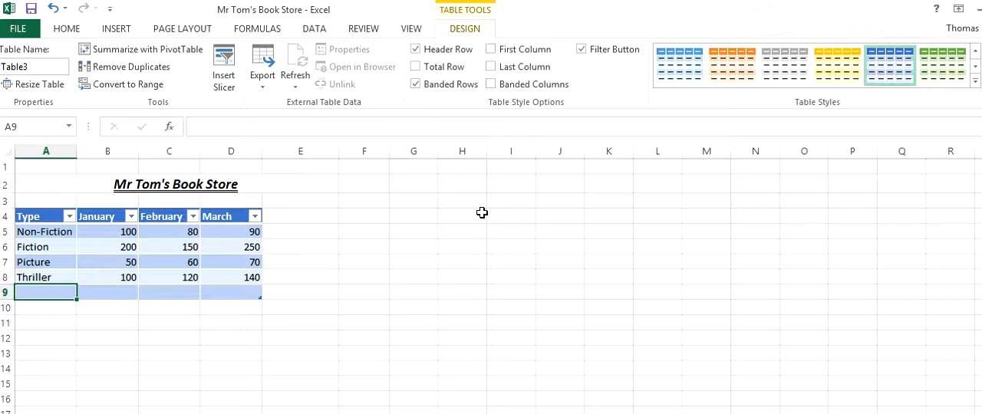
{"action": "key", "text": "ctrl+z"}
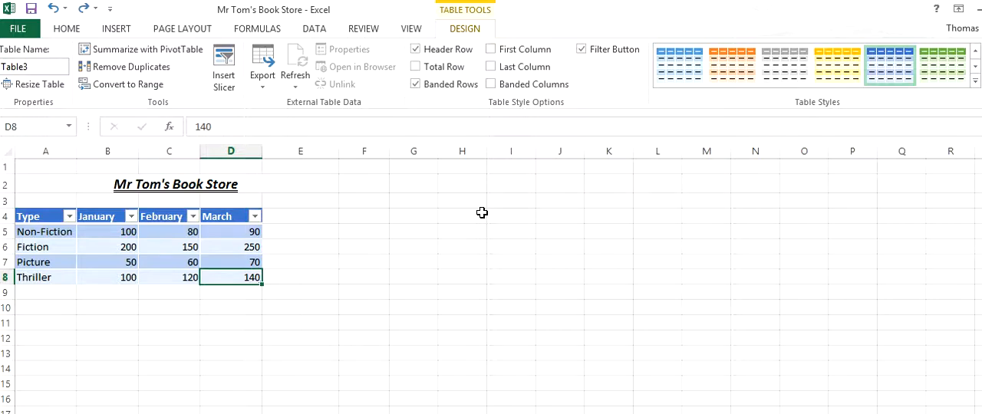
Add a Quarterly Total column directly after March and fill it with the AutoSum of January to March
{"action": "left_click", "coordinate": [292, 219]}
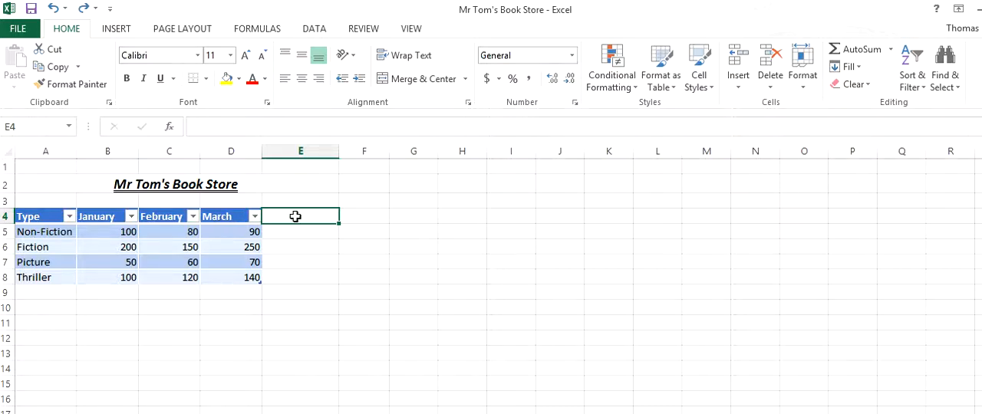
{"action": "type", "text": "Quarterly Total"}
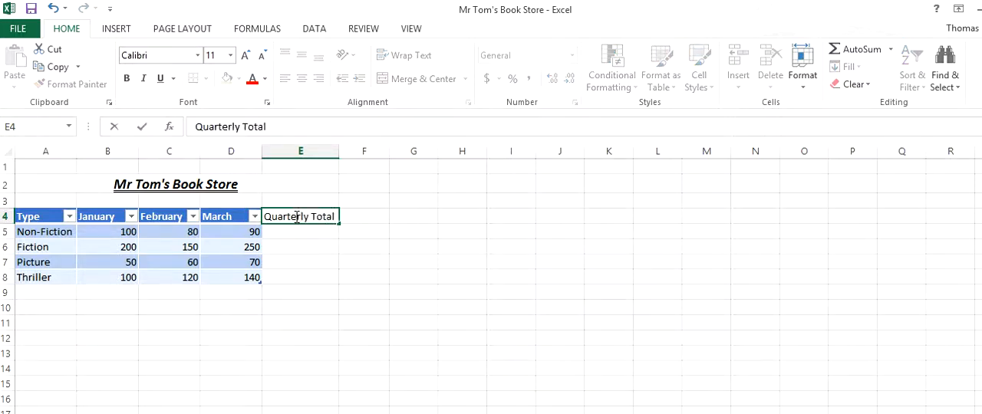
{"action": "key", "text": "Return"}
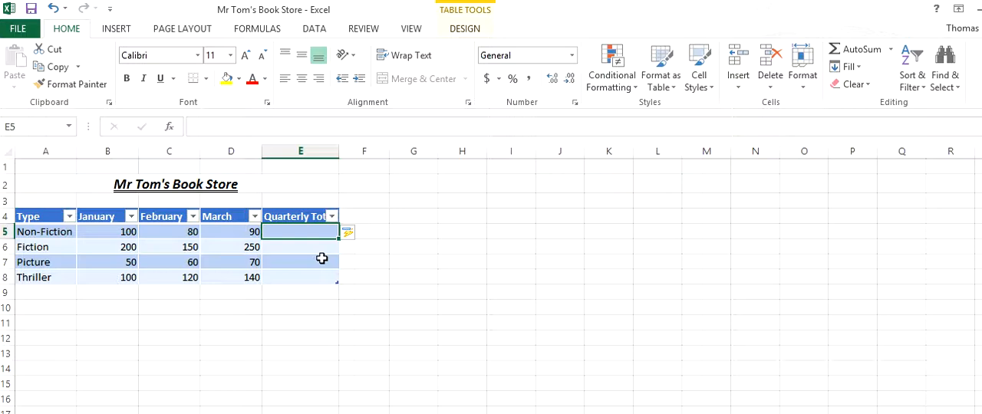
{"action": "left_click", "coordinate": [862, 50]}
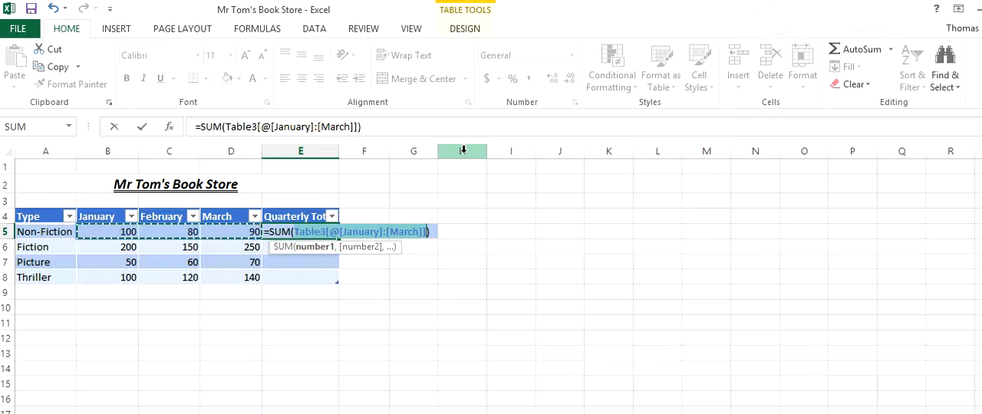
{"action": "key", "text": "Return"}
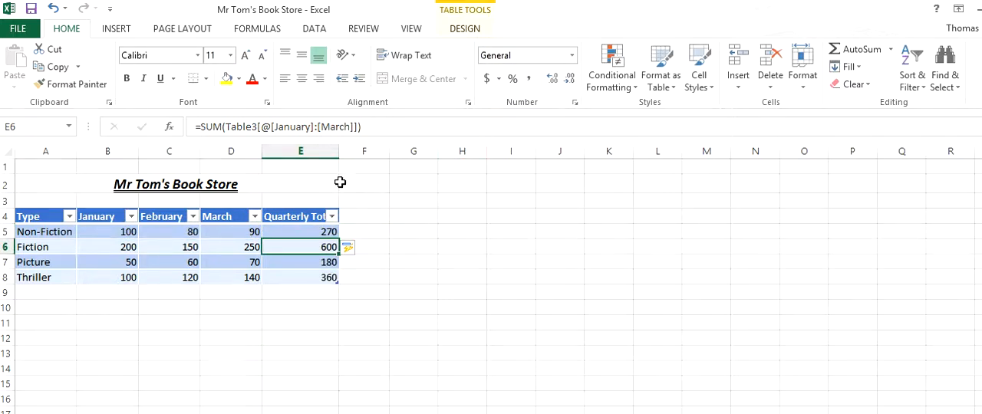
Examine the sum formulas in the rows of the Quarterly Total column
{"action": "key", "text": "Down"}
{"action": "key", "text": "Down"}
{"action": "key", "text": "Up"}
{"action": "key", "text": "Up"}
{"action": "key", "text": "Up"}
{"action": "key", "text": "Down"}
{"action": "key", "text": "Down"}
{"action": "key", "text": "Down"}
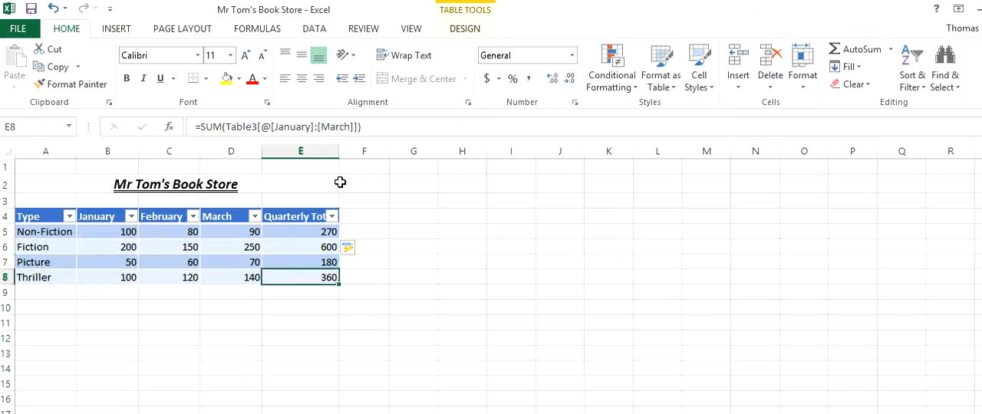
{"action": "left_click", "coordinate": [398, 228]}
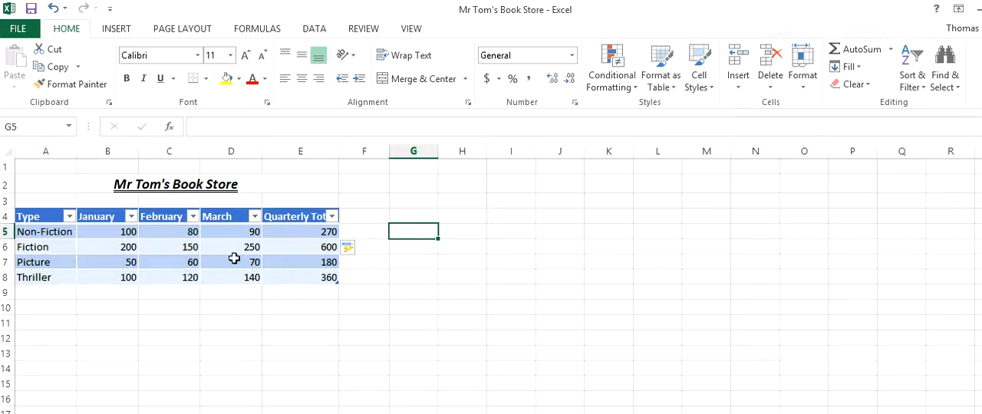
Turn on the Total Row option for the book sales table
{"action": "left_click", "coordinate": [295, 263]}
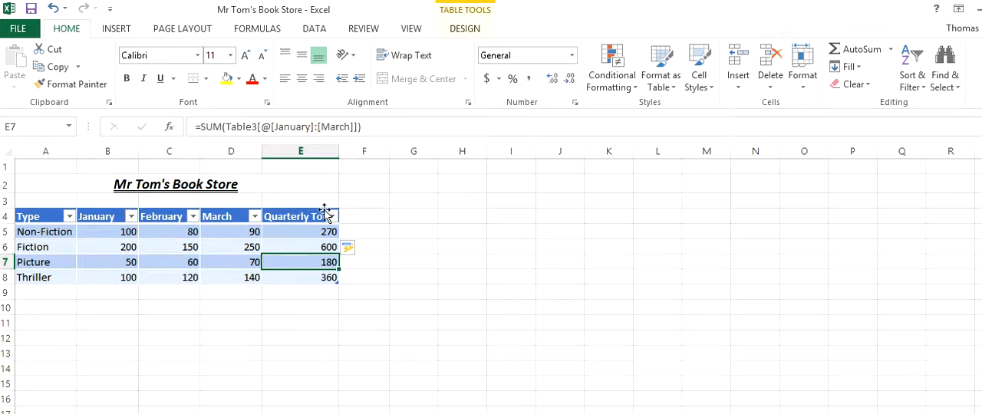
{"action": "left_click", "coordinate": [467, 30]}
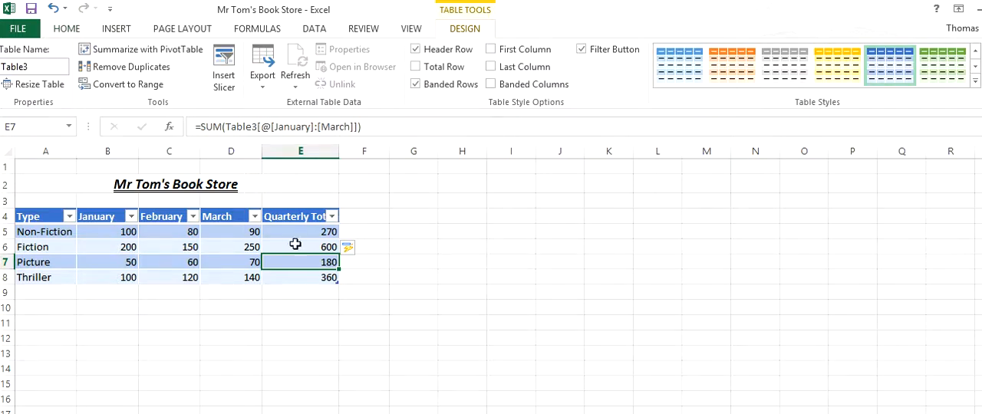
{"action": "left_click", "coordinate": [434, 244]}
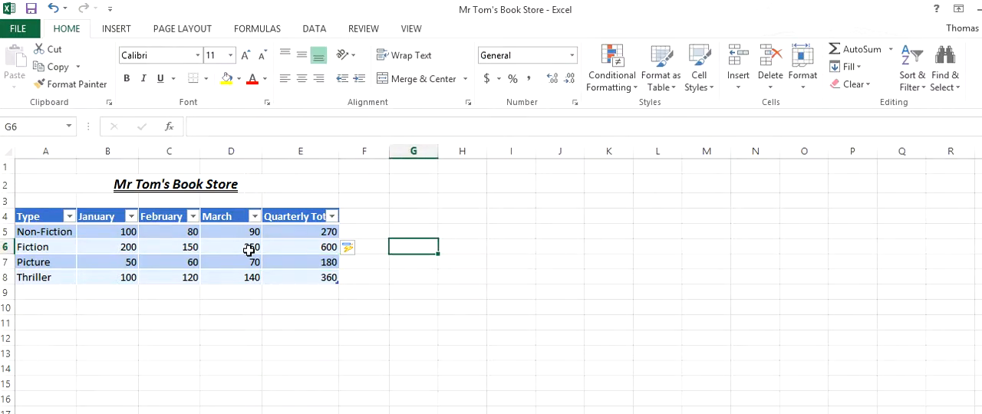
{"action": "left_click", "coordinate": [249, 250]}
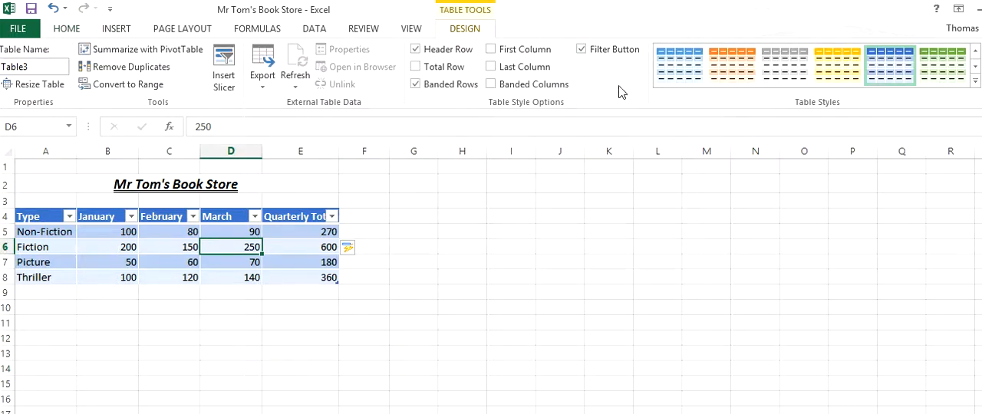
{"action": "left_click", "coordinate": [418, 68]}
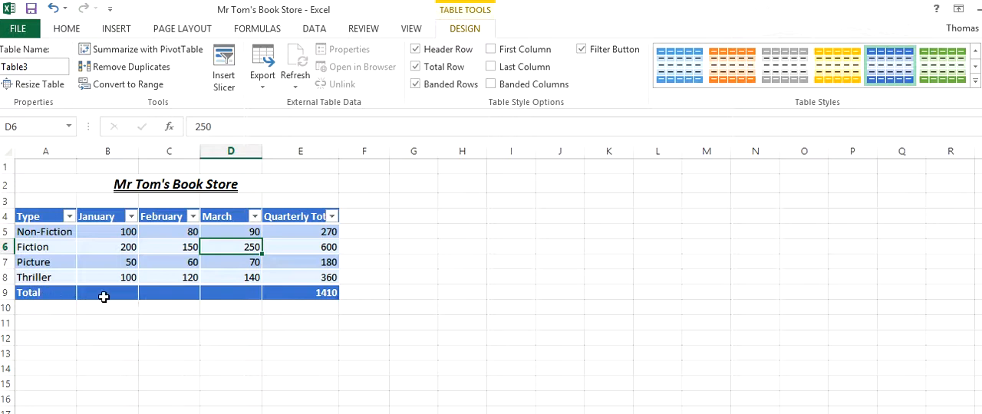
Try Average, Count and Max in the total row's Quarterly Total cell, and return it to Sum
{"action": "left_click", "coordinate": [310, 292]}
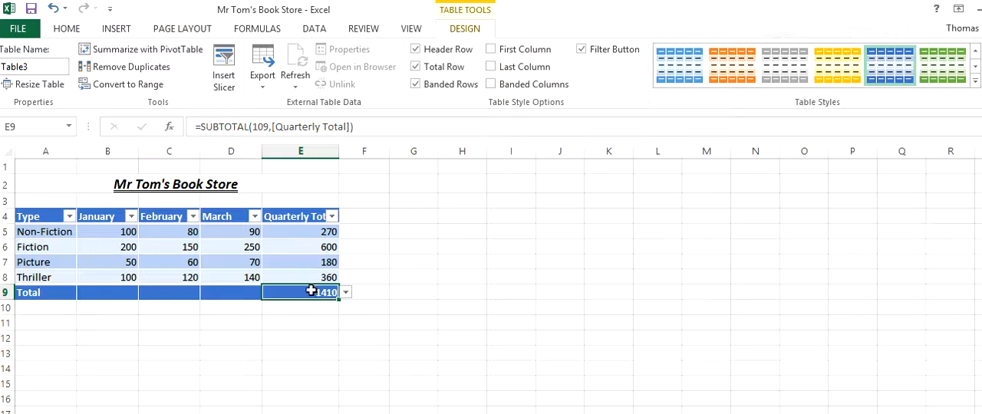
{"action": "left_click_drag", "start_coordinate": [301, 279], "coordinate": [299, 231]}
{"action": "key", "text": "ctrl+a"}
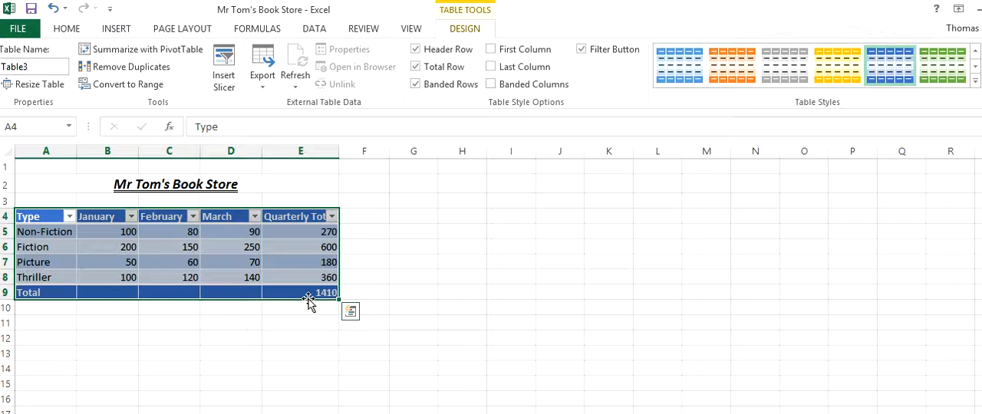
{"action": "left_click", "coordinate": [306, 293]}
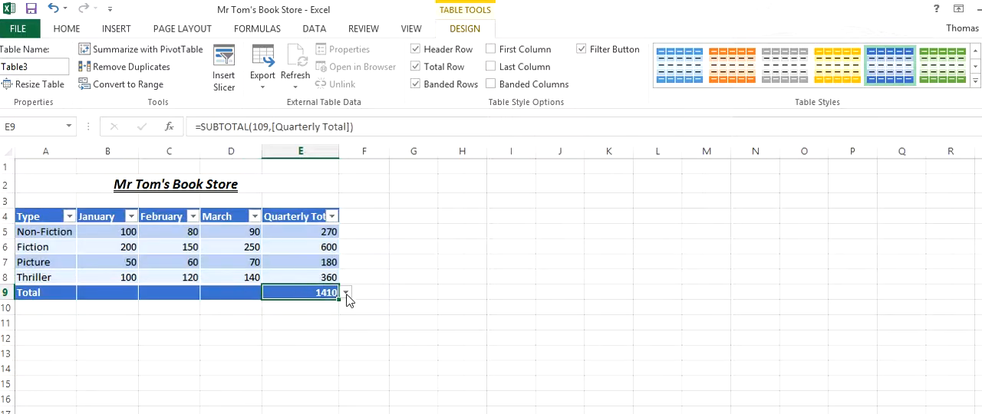
{"action": "left_click", "coordinate": [346, 294]}
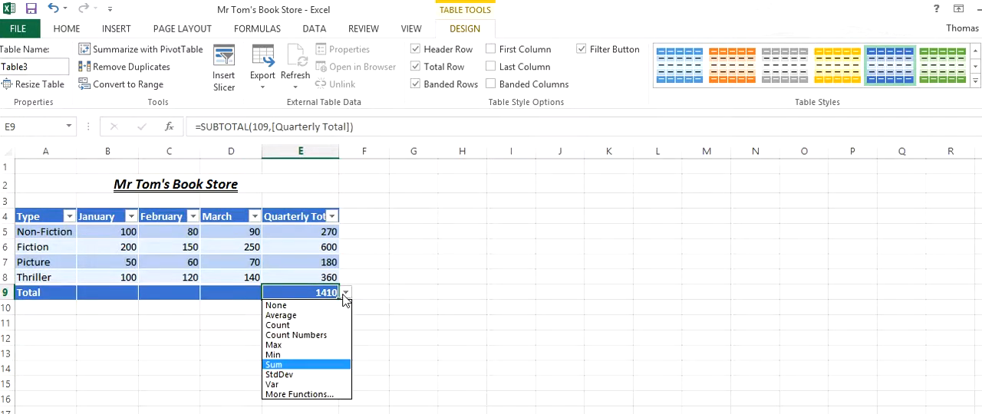
{"action": "left_click", "coordinate": [295, 317]}
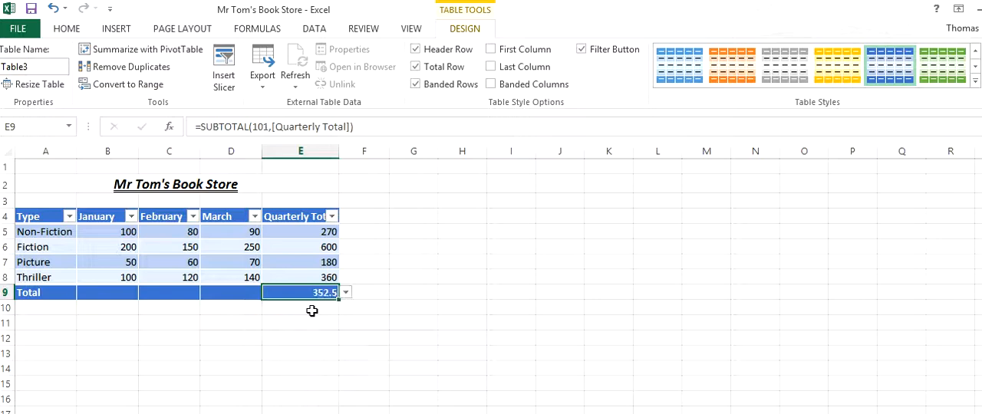
{"action": "left_click", "coordinate": [346, 294]}
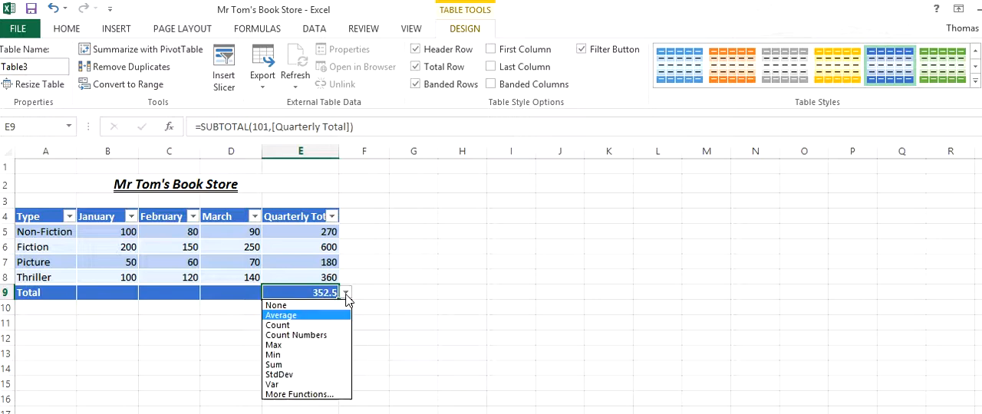
{"action": "left_click", "coordinate": [287, 324]}
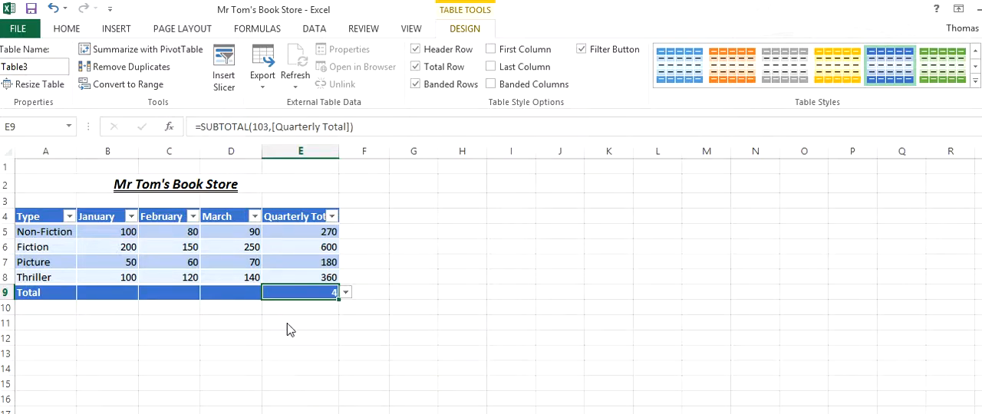
{"action": "left_click", "coordinate": [345, 295]}
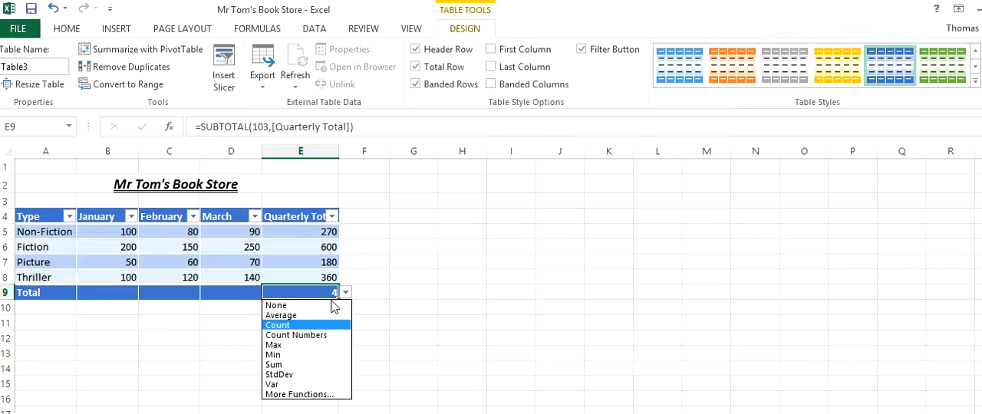
{"action": "left_click", "coordinate": [290, 349]}
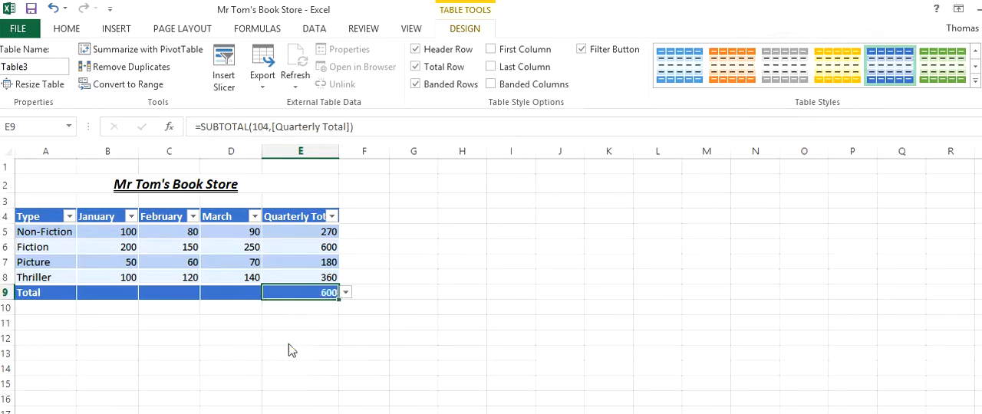
{"action": "left_click", "coordinate": [346, 293]}
{"action": "key", "text": "Escape"}
{"action": "key", "text": "ctrl+z"}
Show the Sum of March, February and January in the total row, trying StdDev for February before Sum
{"action": "left_click", "coordinate": [243, 291]}
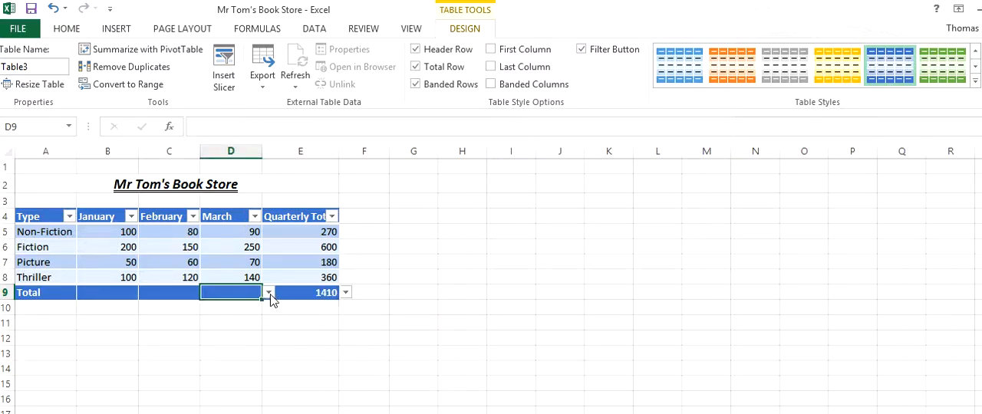
{"action": "left_click", "coordinate": [268, 293]}
{"action": "left_click", "coordinate": [219, 365]}
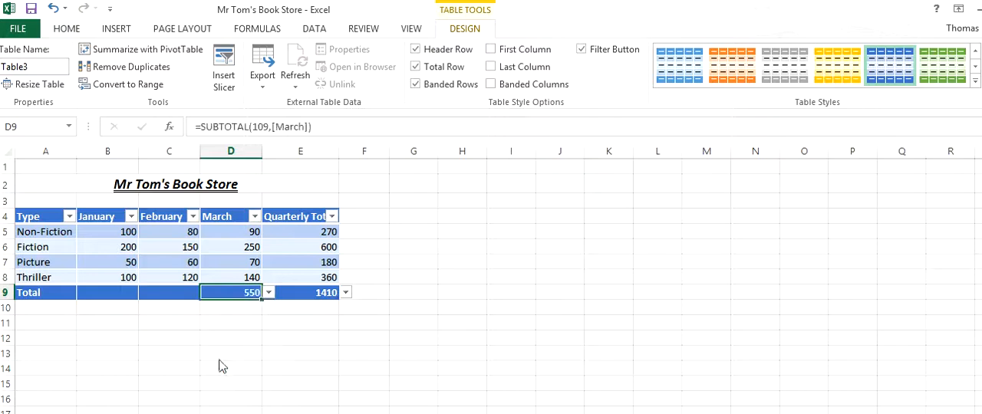
{"action": "left_click", "coordinate": [170, 291]}
{"action": "left_click", "coordinate": [206, 293]}
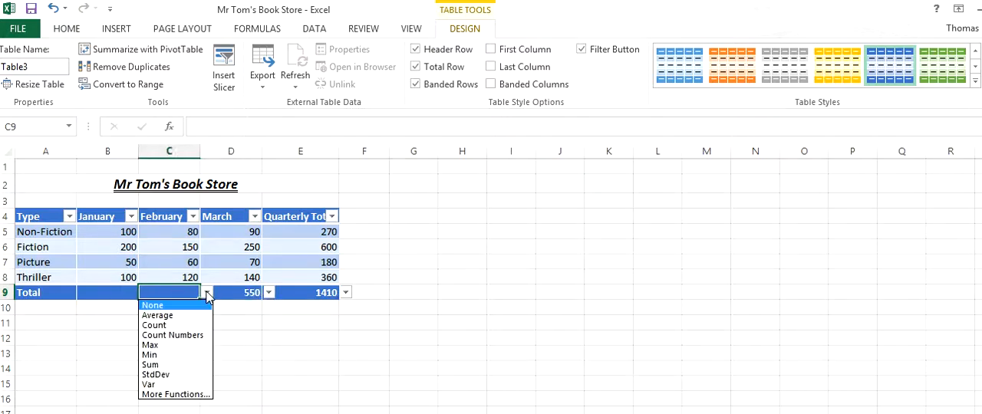
{"action": "left_click", "coordinate": [166, 373]}
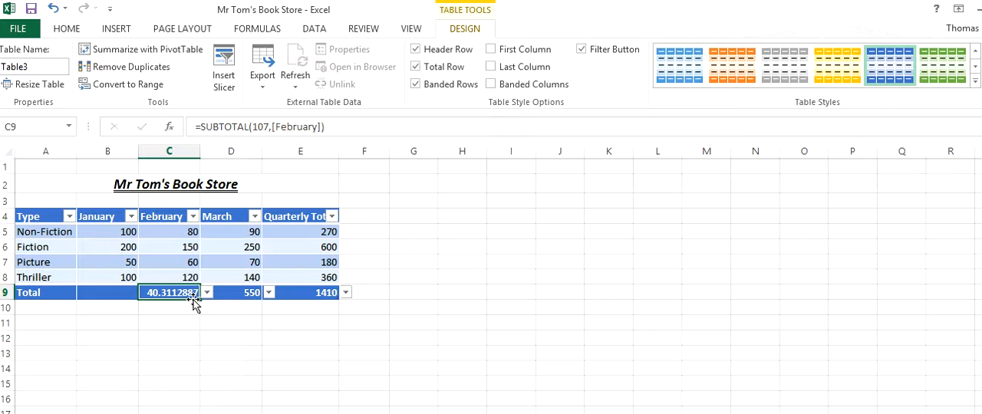
{"action": "left_click", "coordinate": [207, 292]}
{"action": "left_click", "coordinate": [186, 362]}
{"action": "left_click", "coordinate": [130, 293]}
{"action": "left_click", "coordinate": [145, 292]}
{"action": "left_click", "coordinate": [108, 365]}
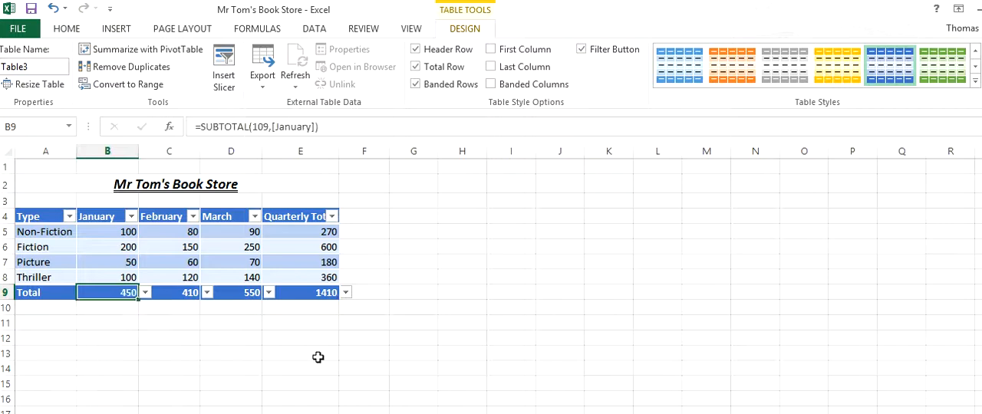